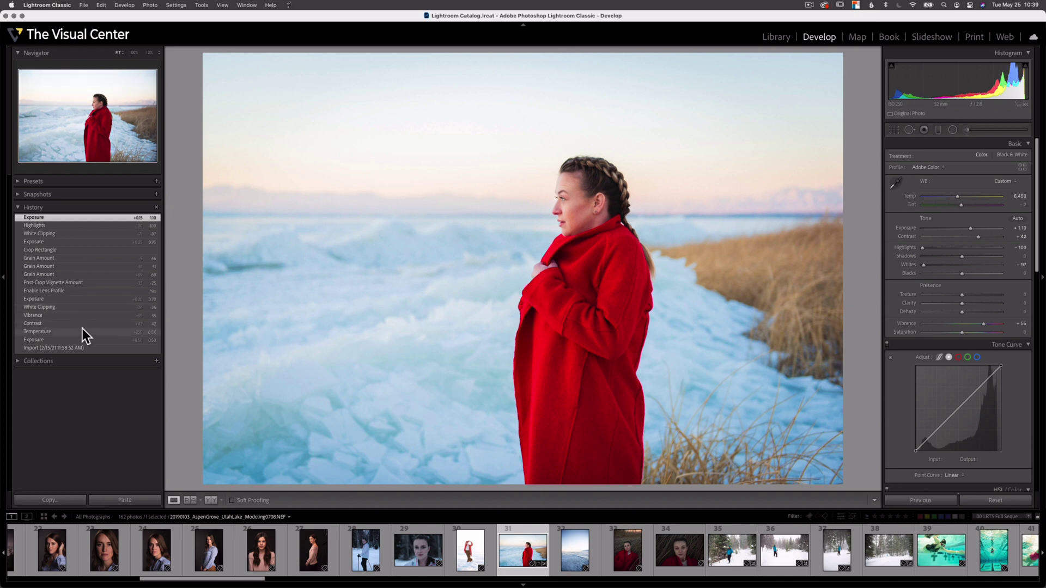
# - Preview the White Clipping, Grain Amount and latest Exposure history steps in turn
pyautogui.click(77, 308)
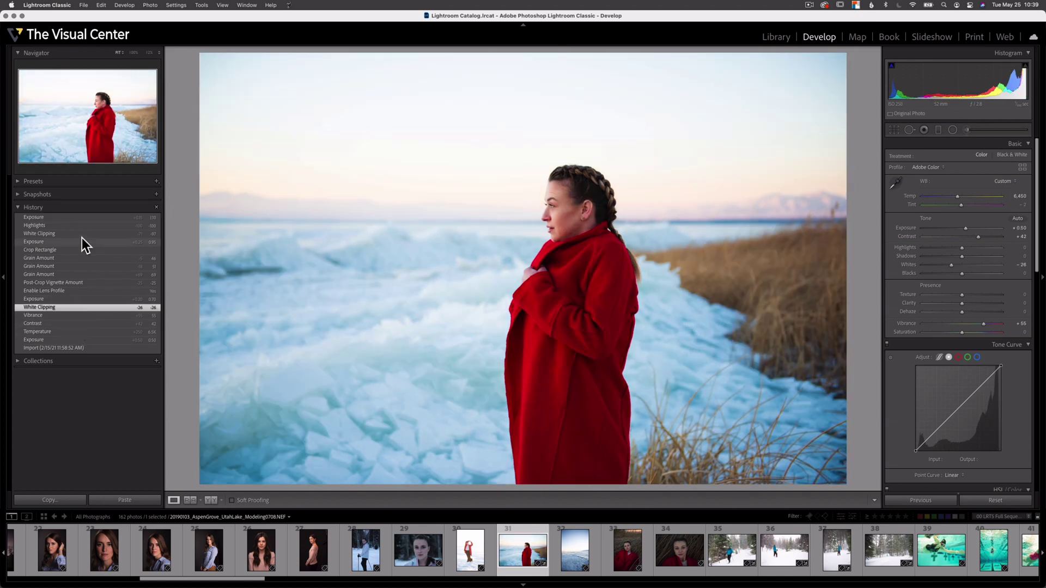
pyautogui.click(81, 237)
pyautogui.click(81, 258)
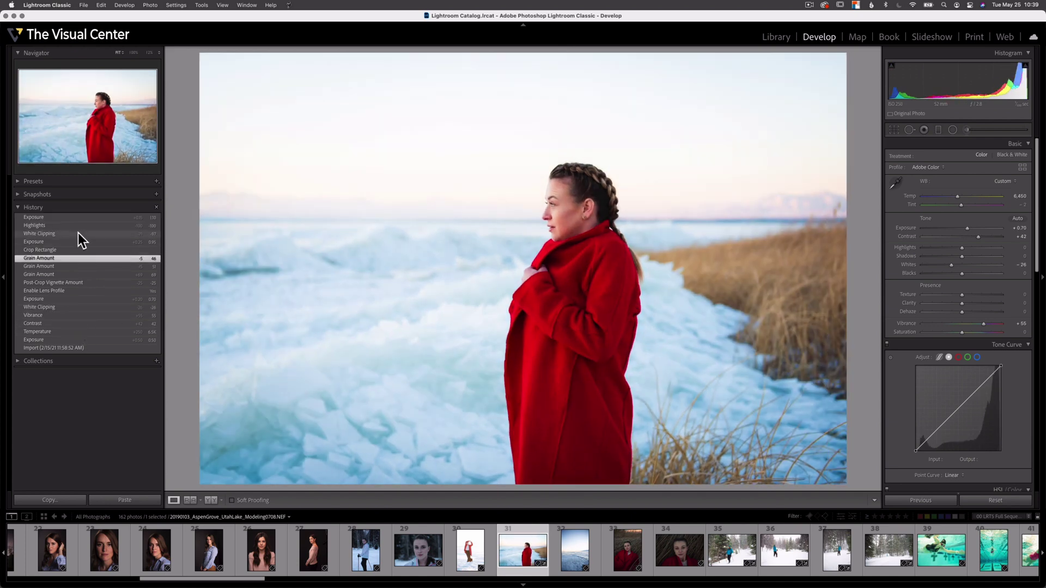
pyautogui.click(76, 216)
pyautogui.click(84, 237)
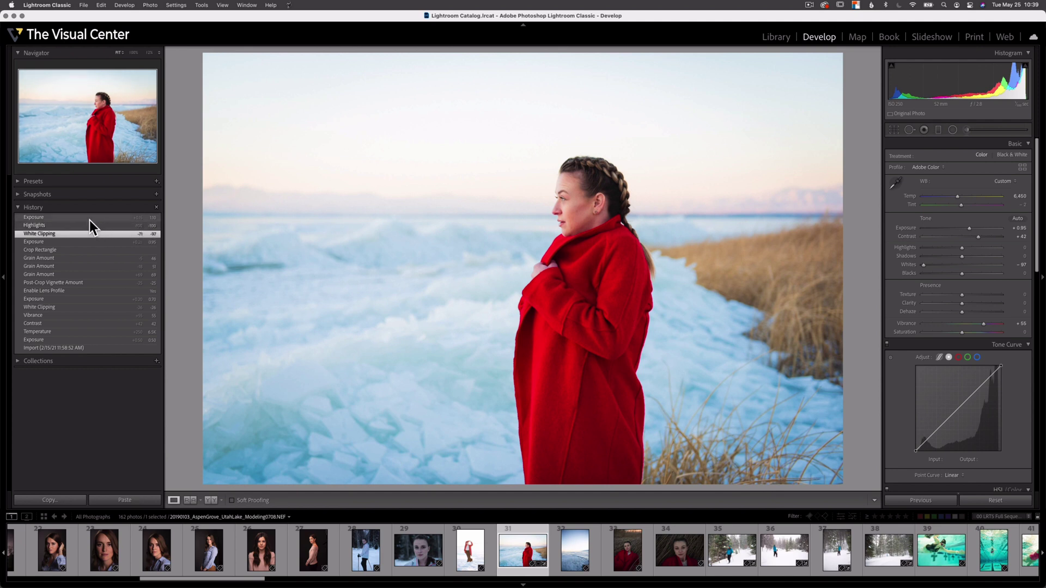
# - From the latest Exposure state, darken Shadows to -75, then ease them back to -55
pyautogui.click(41, 217)
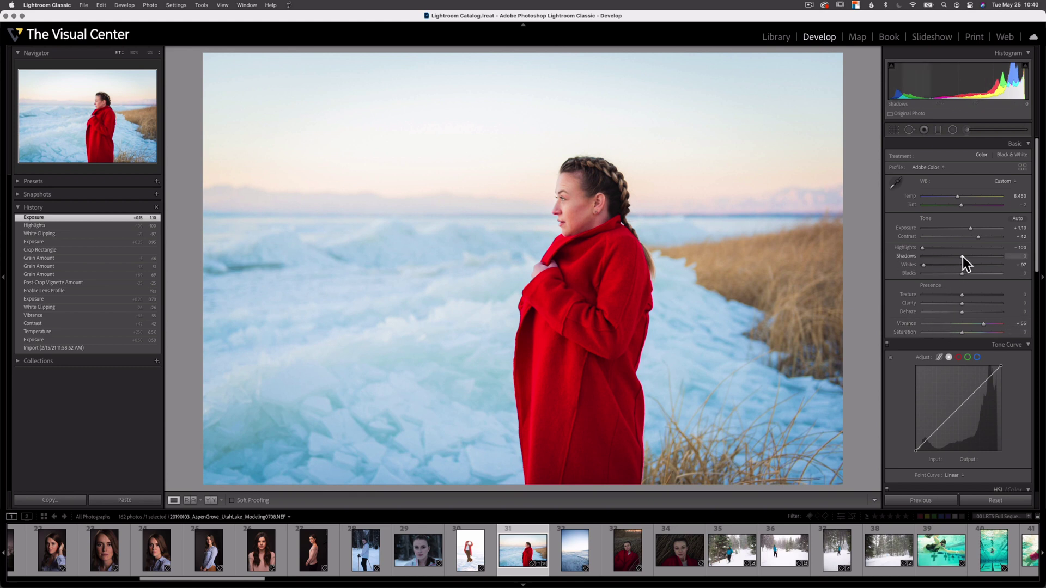
pyautogui.moveTo(960, 258); pyautogui.dragTo(931, 260)
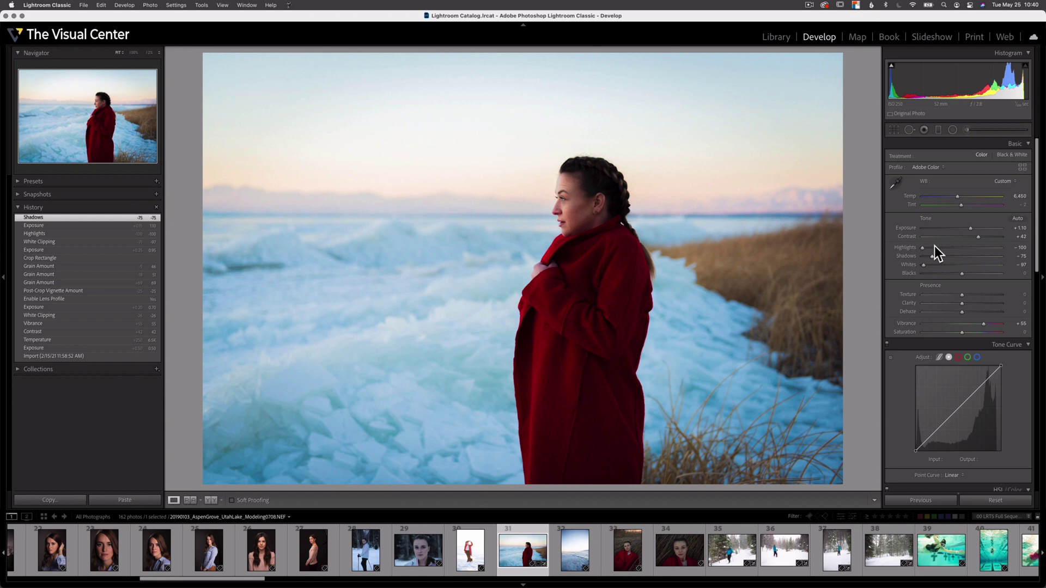
pyautogui.moveTo(932, 257); pyautogui.dragTo(941, 259)
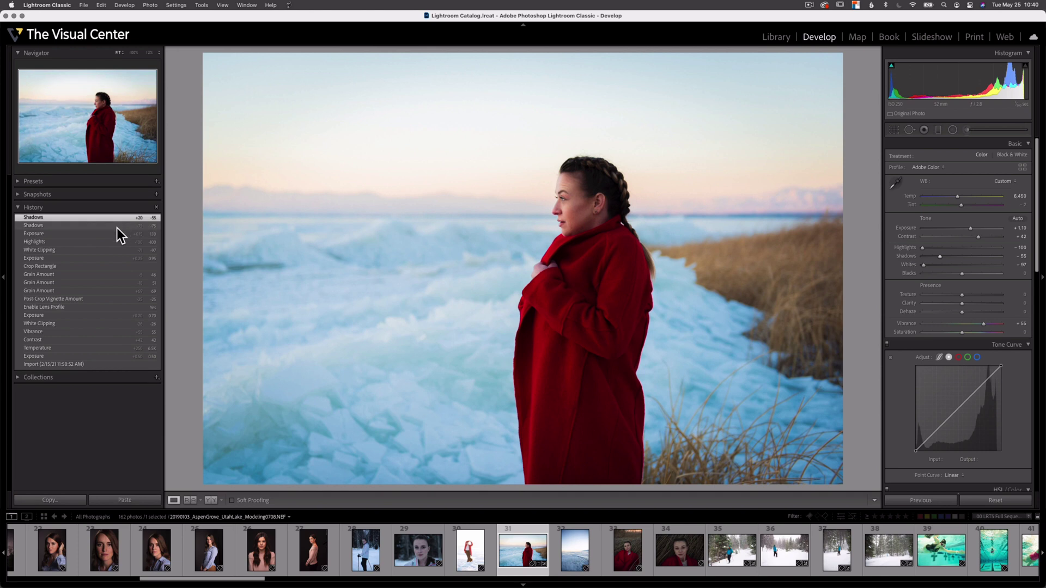
# - From the Exposure +0.25 history step, raise Highlights to +36, then return to the Grain Amount step
pyautogui.click(85, 259)
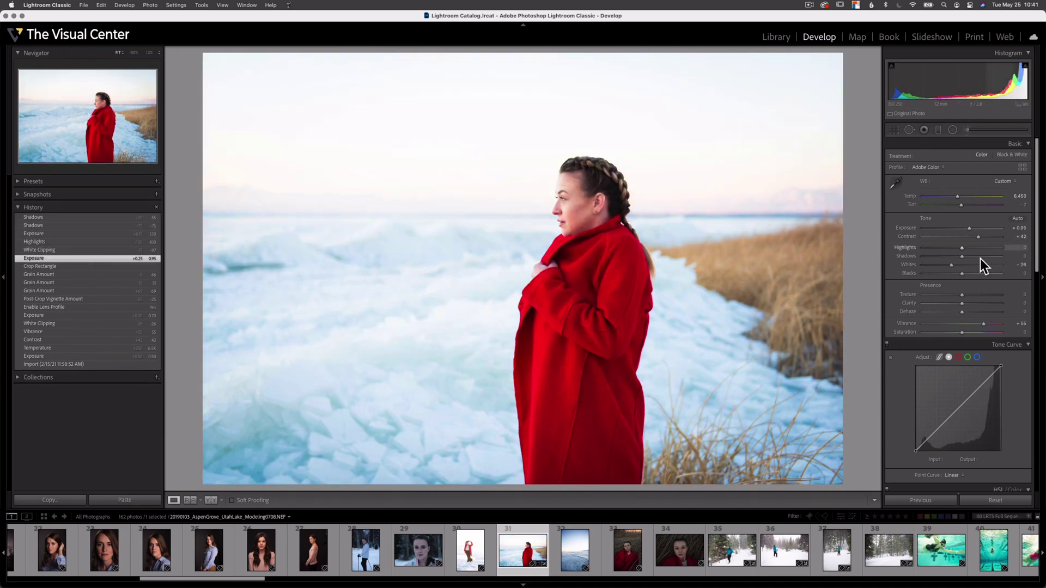
pyautogui.moveTo(963, 250); pyautogui.dragTo(975, 250)
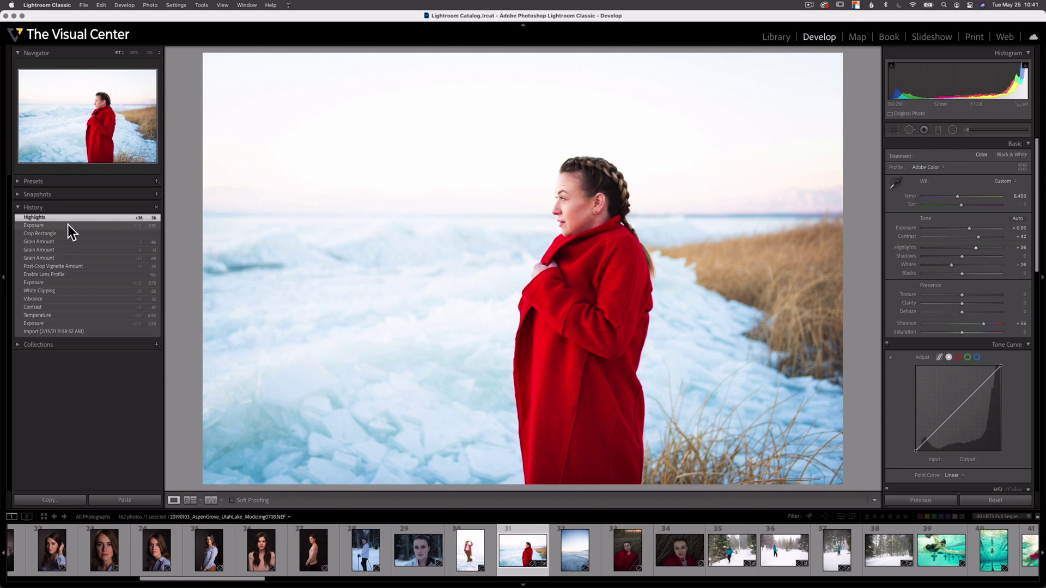
pyautogui.click(56, 243)
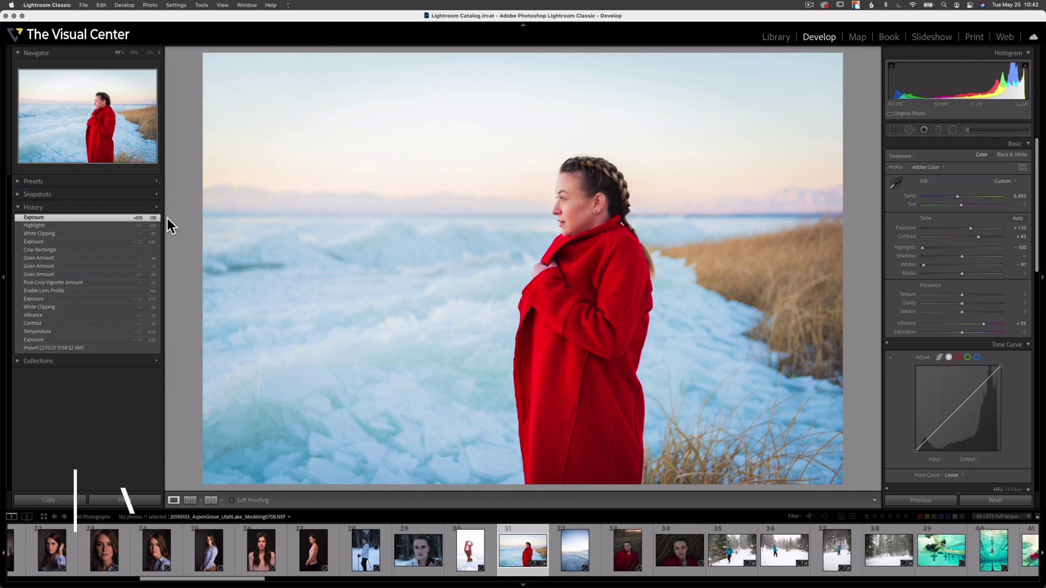
# - Copy the White Clipping history step's settings to Before, toggling the Before view with \ to check it
pyautogui.press('\\')
pyautogui.press('\\')
pyautogui.press('\\')
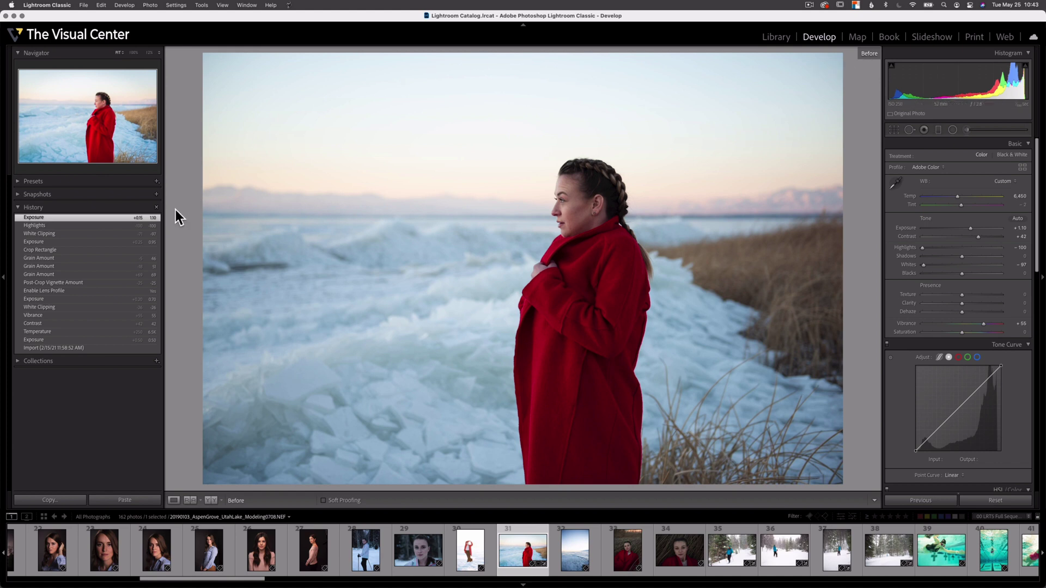
pyautogui.press('\\')
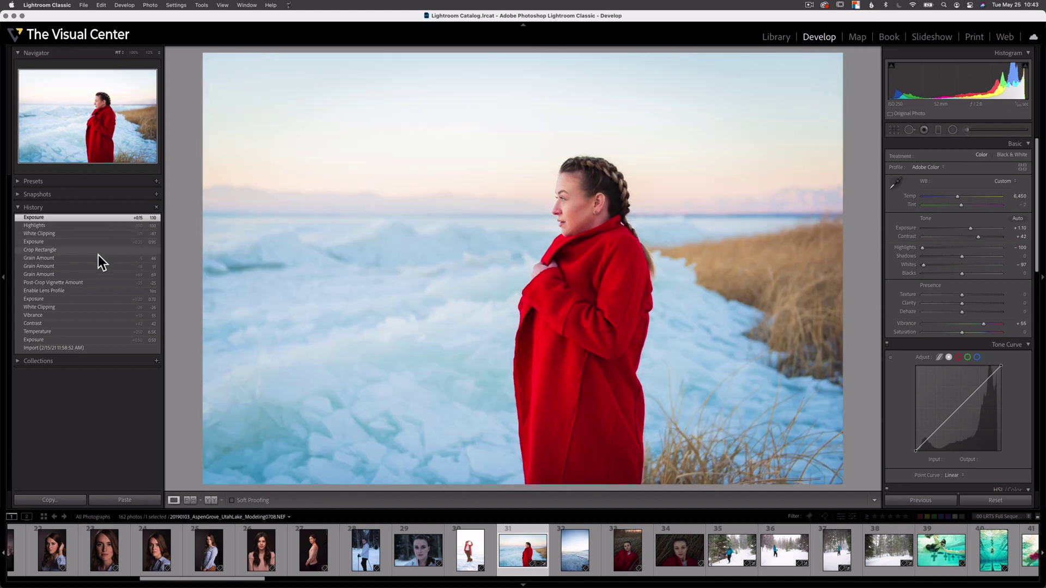
pyautogui.rightClick(61, 308)
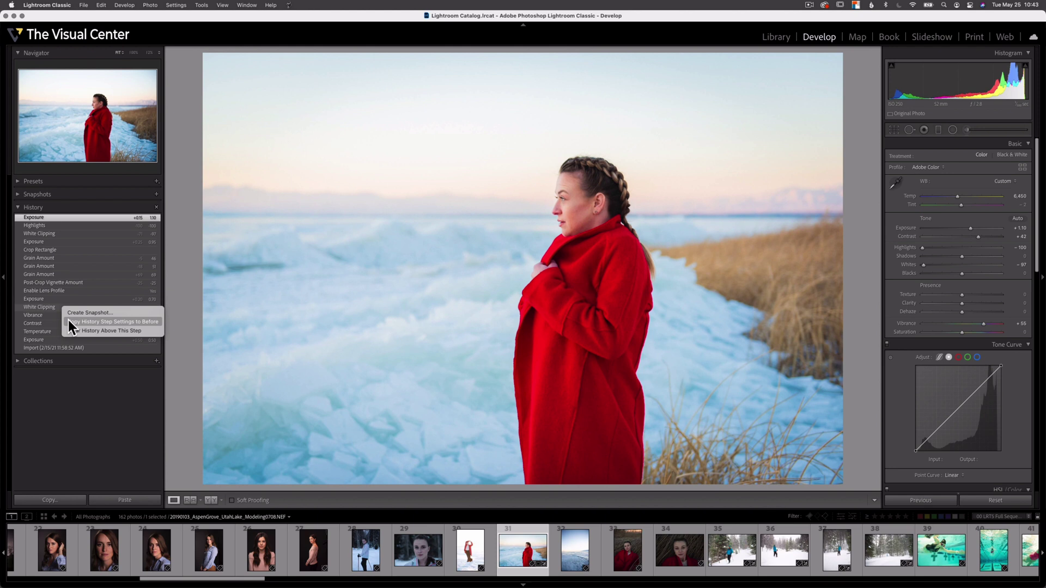
pyautogui.click(69, 322)
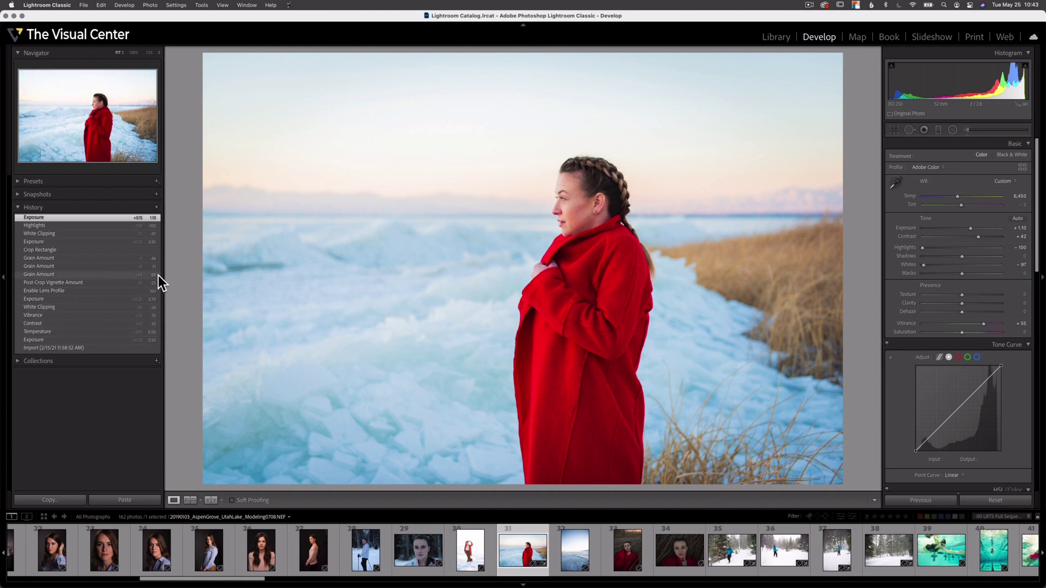
pyautogui.press('\\')
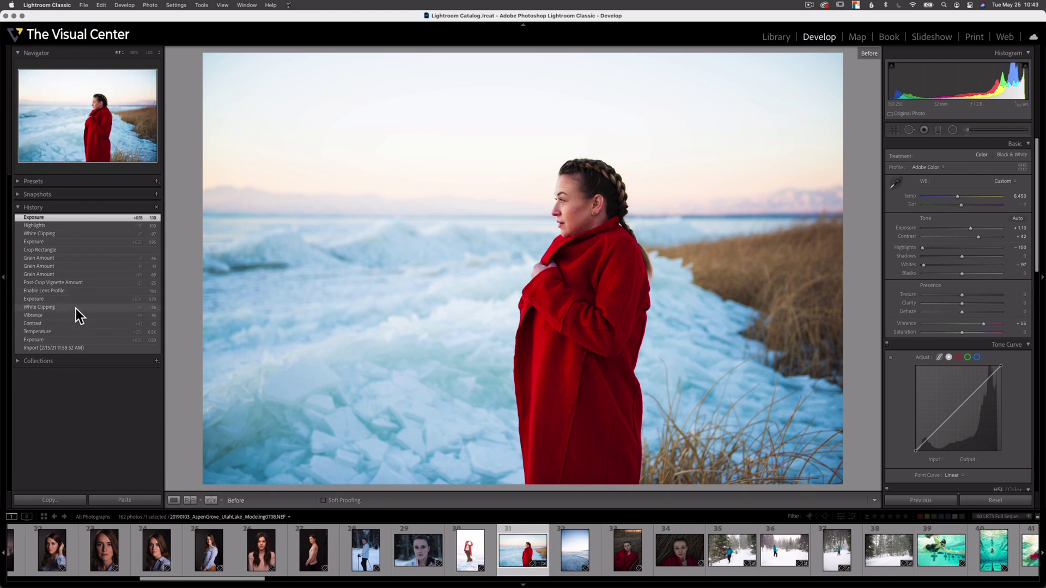
pyautogui.press('\\')
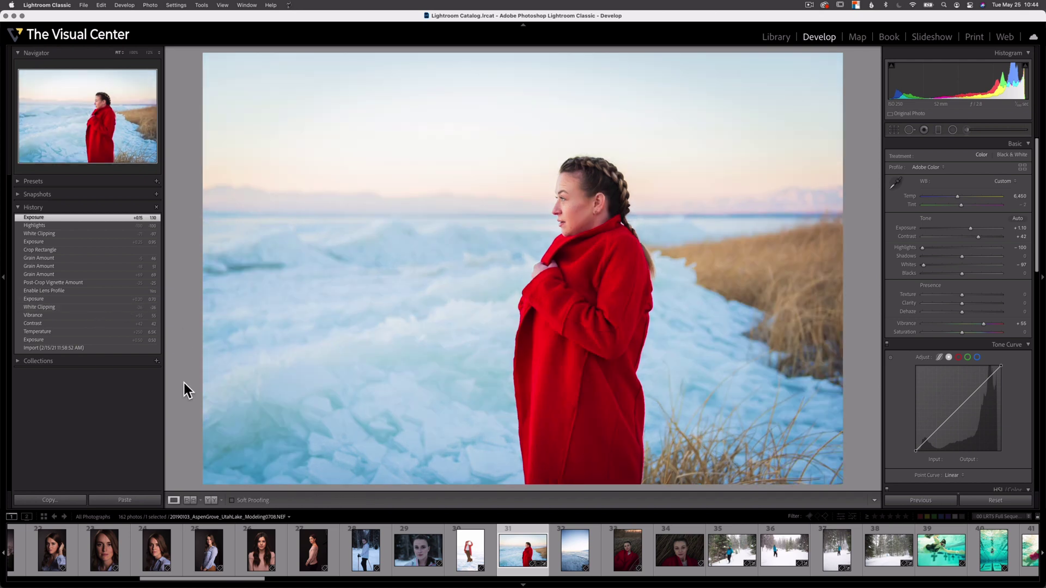
# - In side-by-side Before/After view, try Lens Profile, Temperature and Vignette steps as Before, ending on Import
pyautogui.click(211, 500)
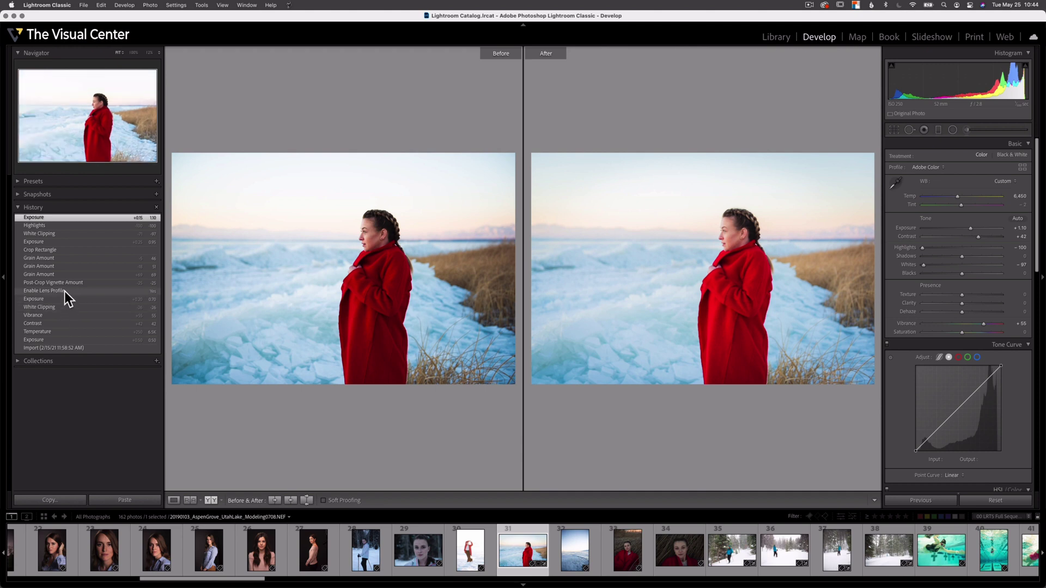
pyautogui.moveTo(65, 291); pyautogui.dragTo(315, 270)
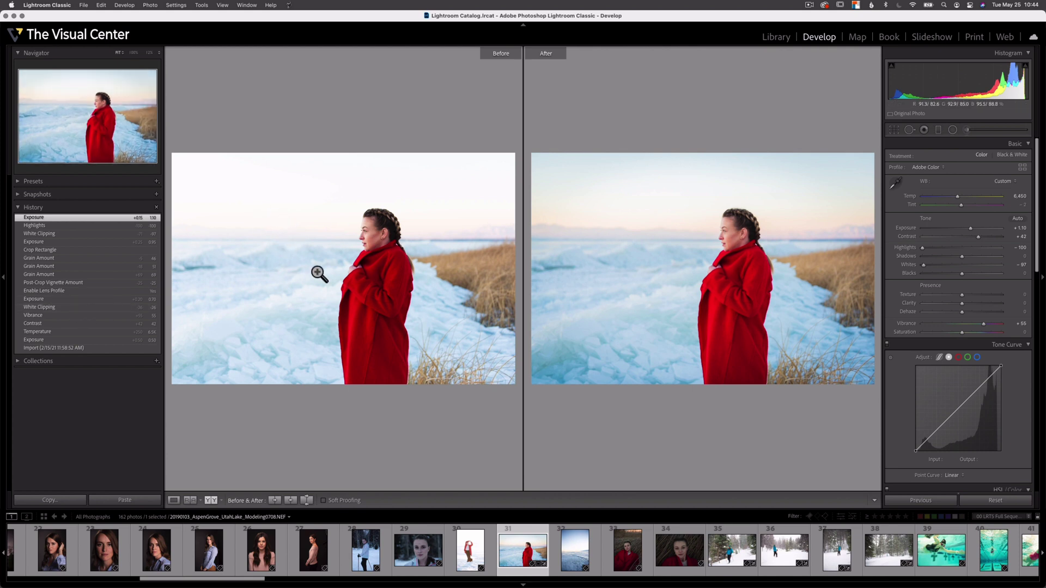
pyautogui.moveTo(75, 250); pyautogui.dragTo(325, 252)
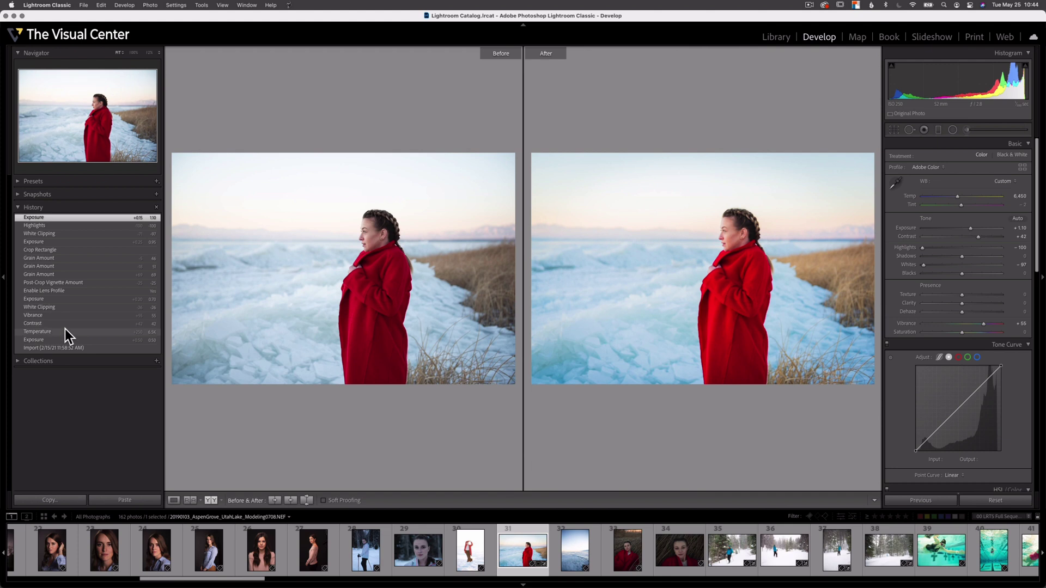
pyautogui.moveTo(58, 331); pyautogui.dragTo(392, 305)
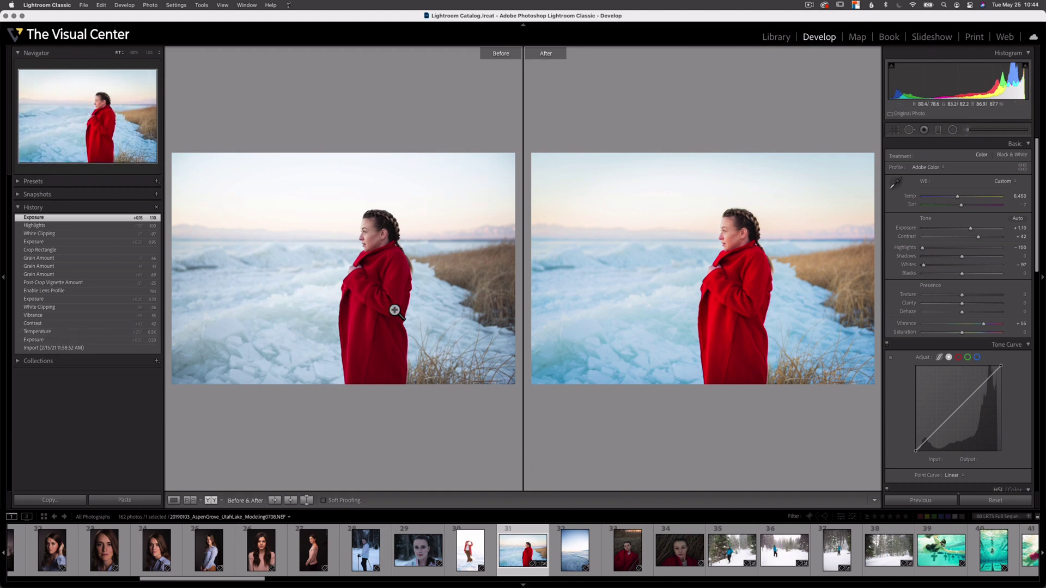
pyautogui.moveTo(86, 283); pyautogui.dragTo(349, 289)
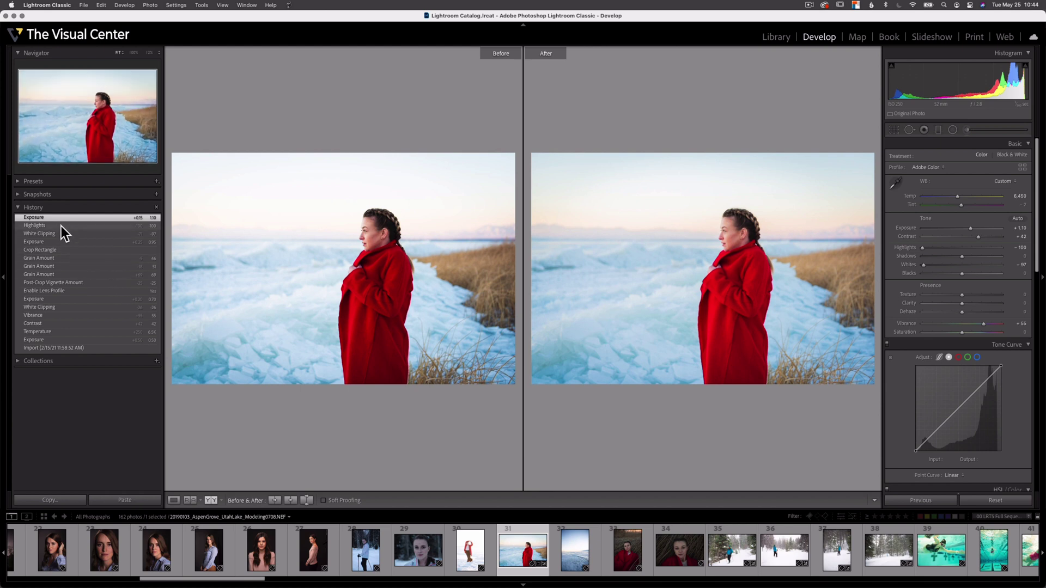
pyautogui.moveTo(68, 226); pyautogui.dragTo(276, 251)
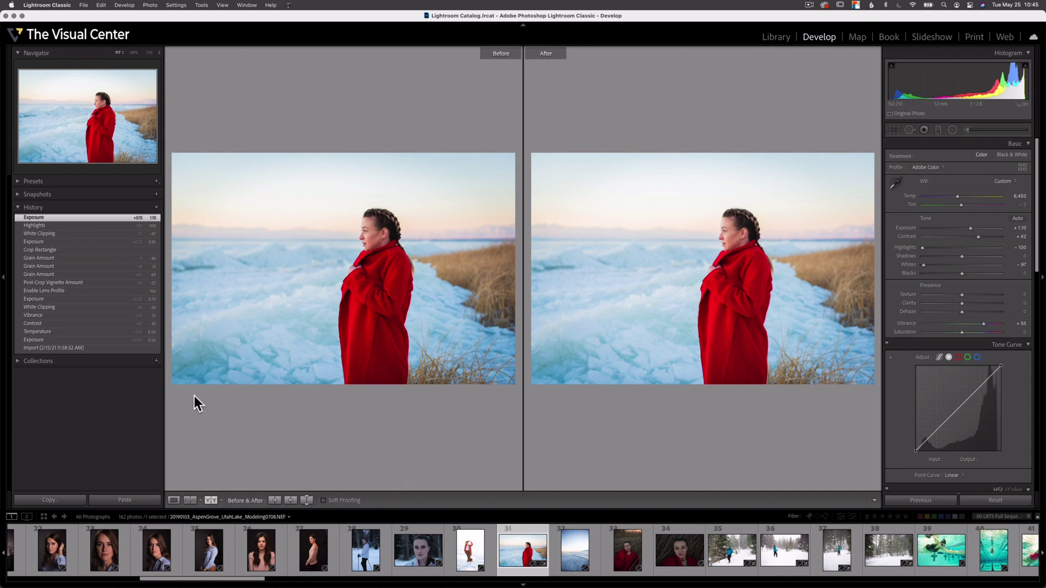
pyautogui.moveTo(90, 349); pyautogui.dragTo(323, 304)
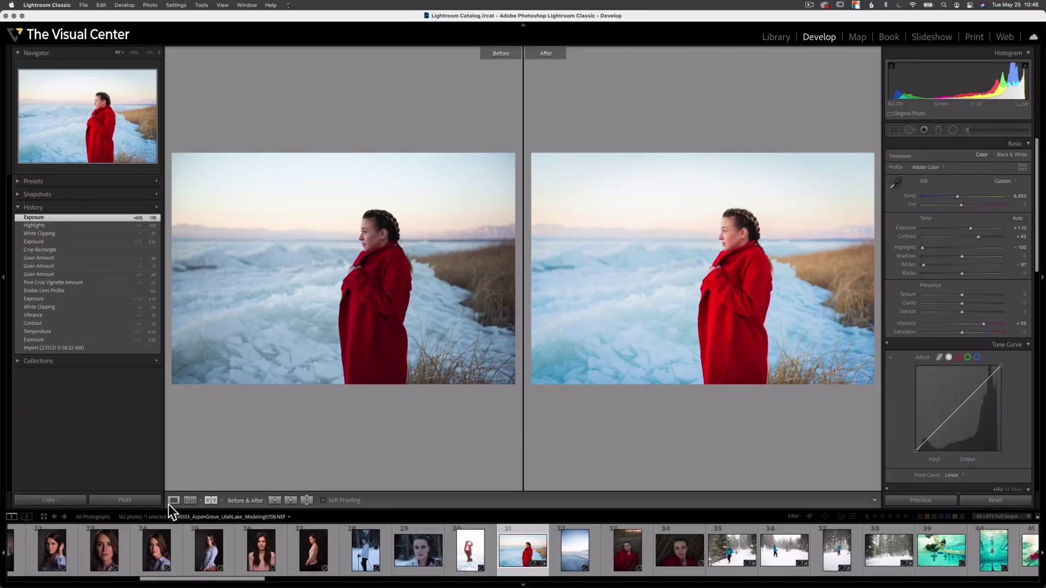
# - Switch back to Loupe view to show only the edited portrait
pyautogui.click(173, 501)
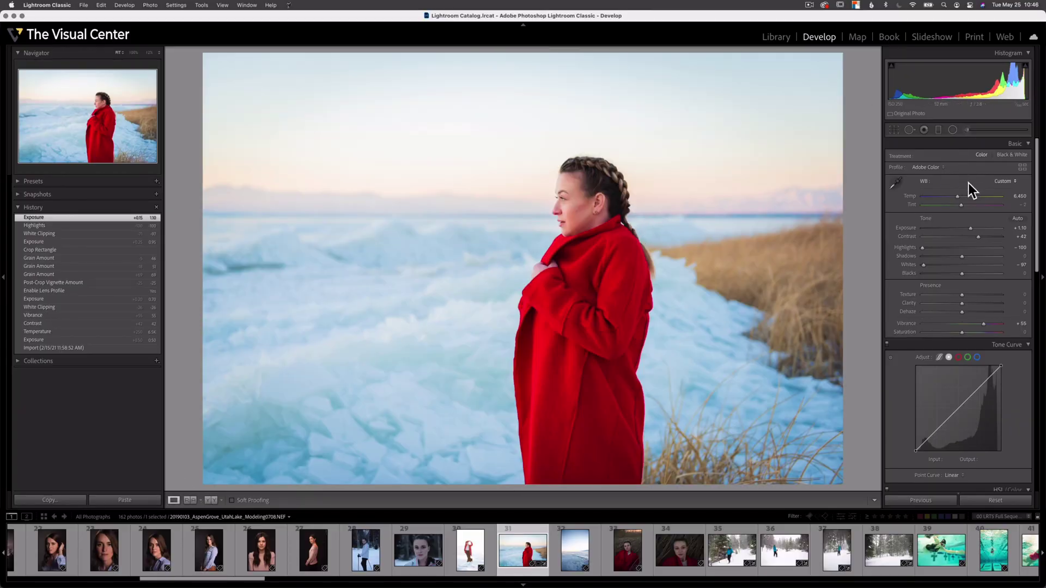
# - Set HSL Red Hue to -100 for a magenta coat, then make the earlier Exposure step the Before image
pyautogui.scroll(-10, 978, 202)
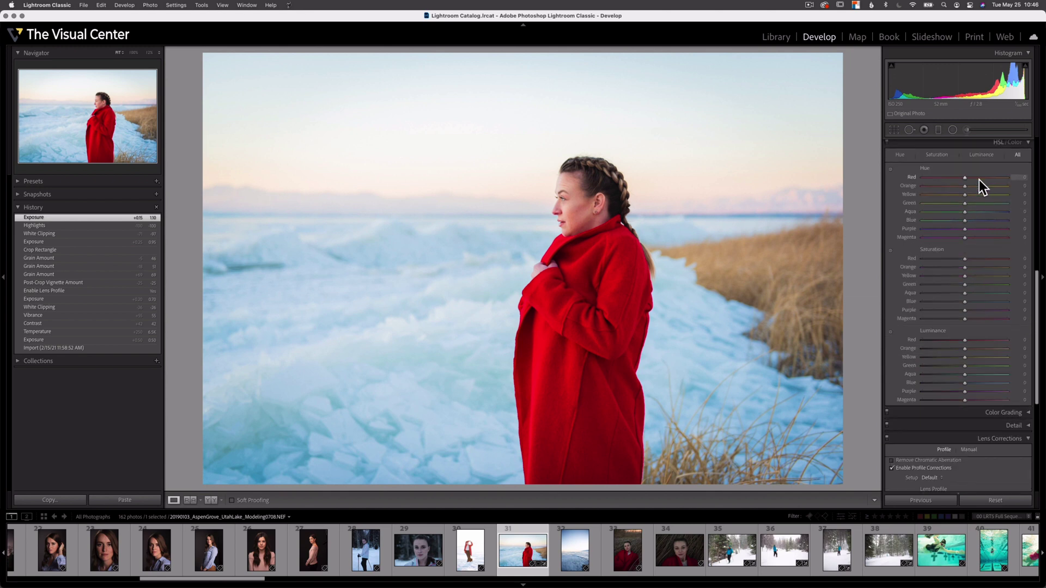
pyautogui.moveTo(965, 178); pyautogui.dragTo(909, 182)
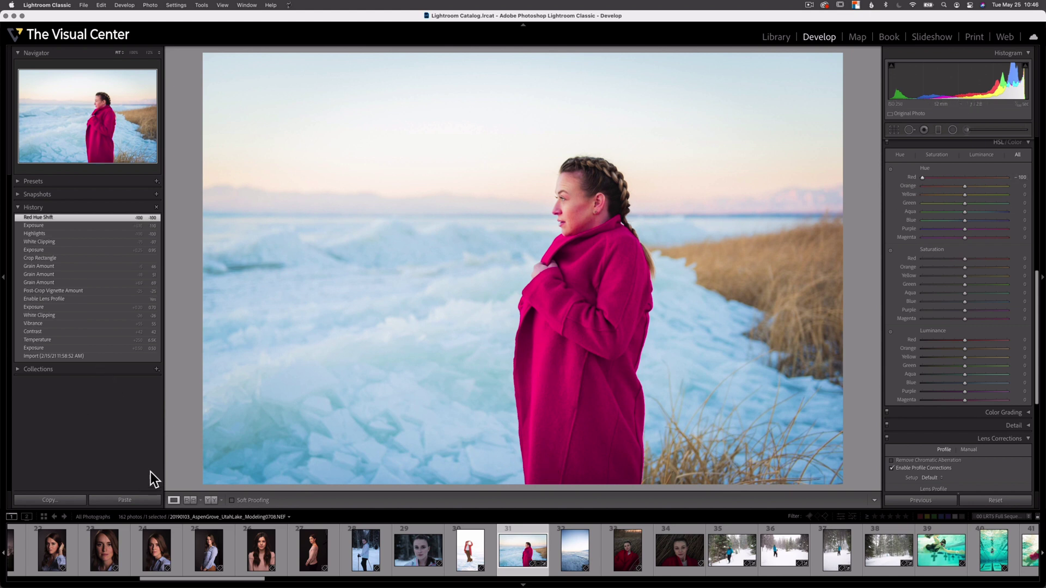
pyautogui.click(211, 500)
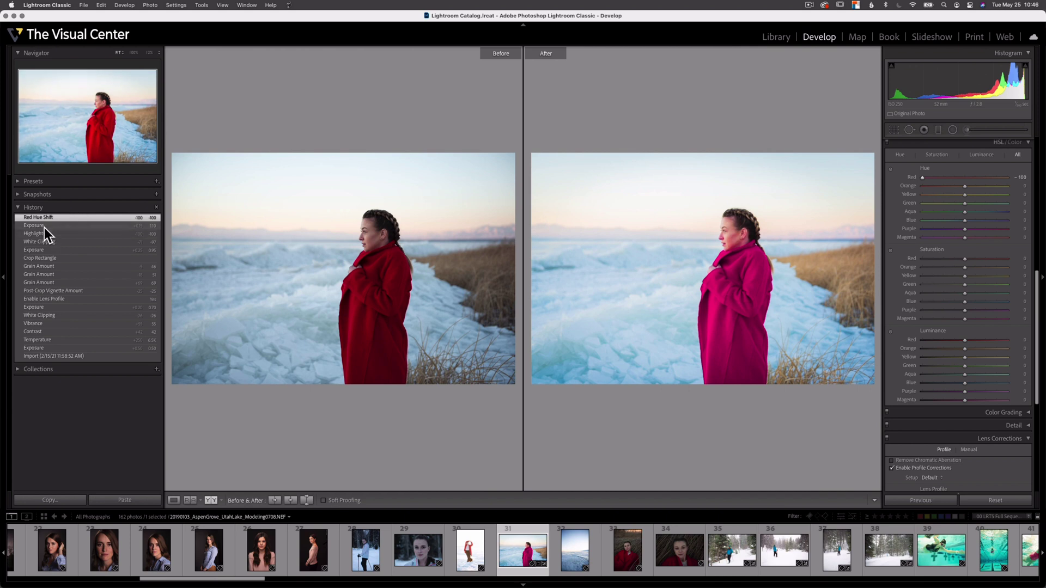
pyautogui.moveTo(44, 226); pyautogui.dragTo(283, 239)
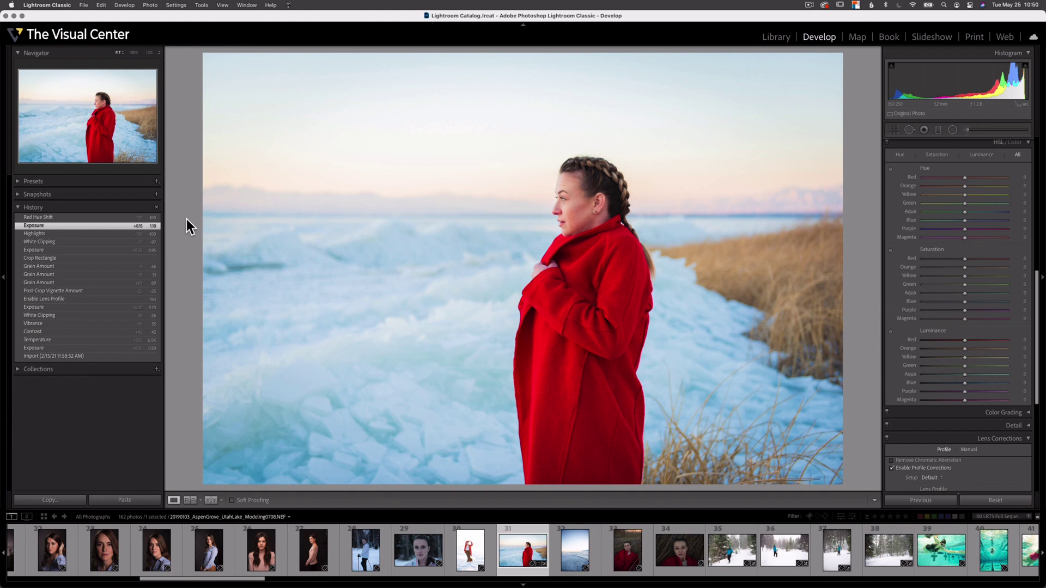
pyautogui.click(157, 206)
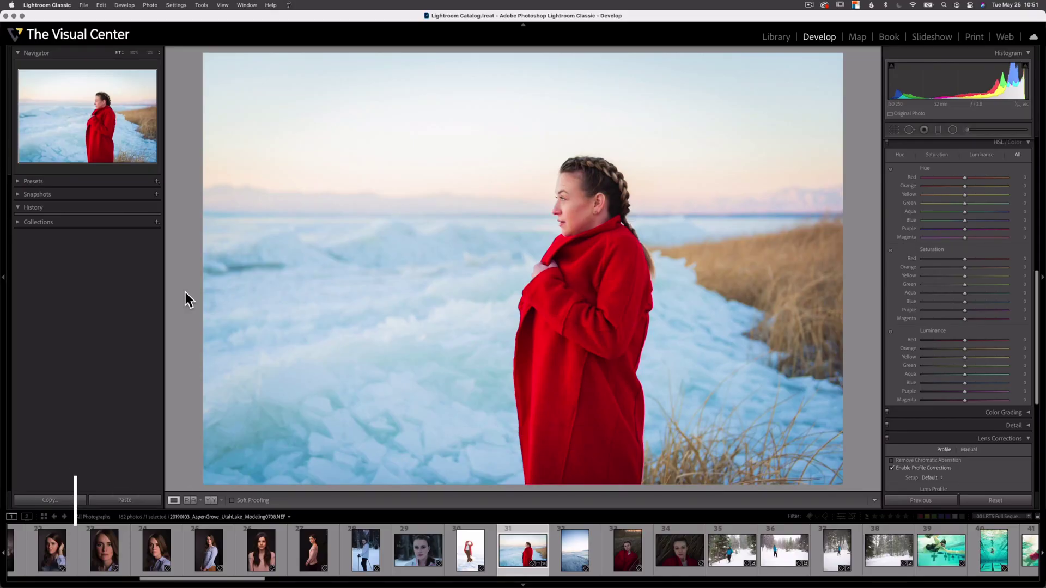
pyautogui.press('super+z')
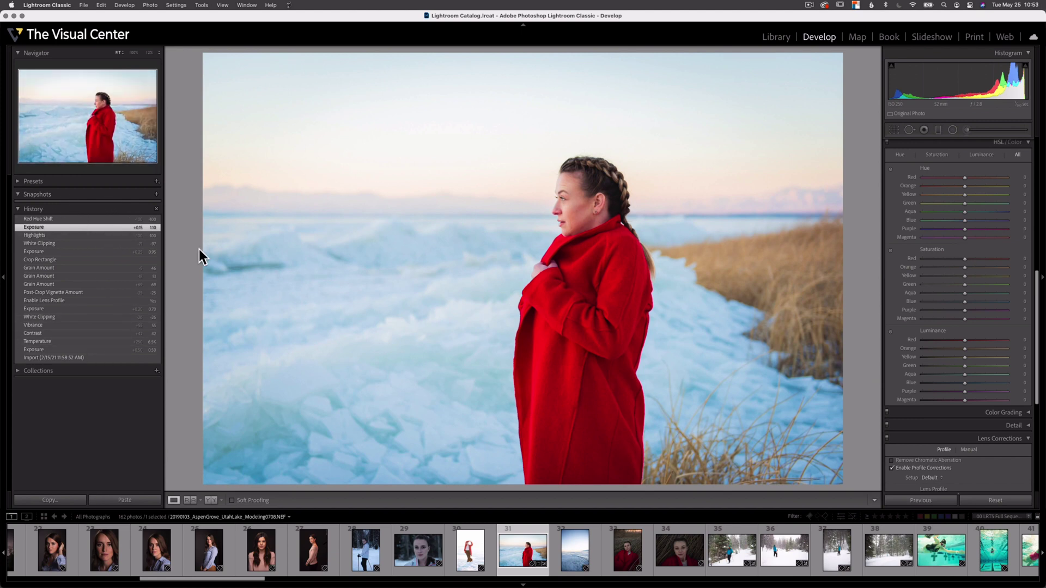
# - Create a snapshot named Exposure from the lower Exposure history step
pyautogui.click(70, 312)
pyautogui.rightClick(71, 311)
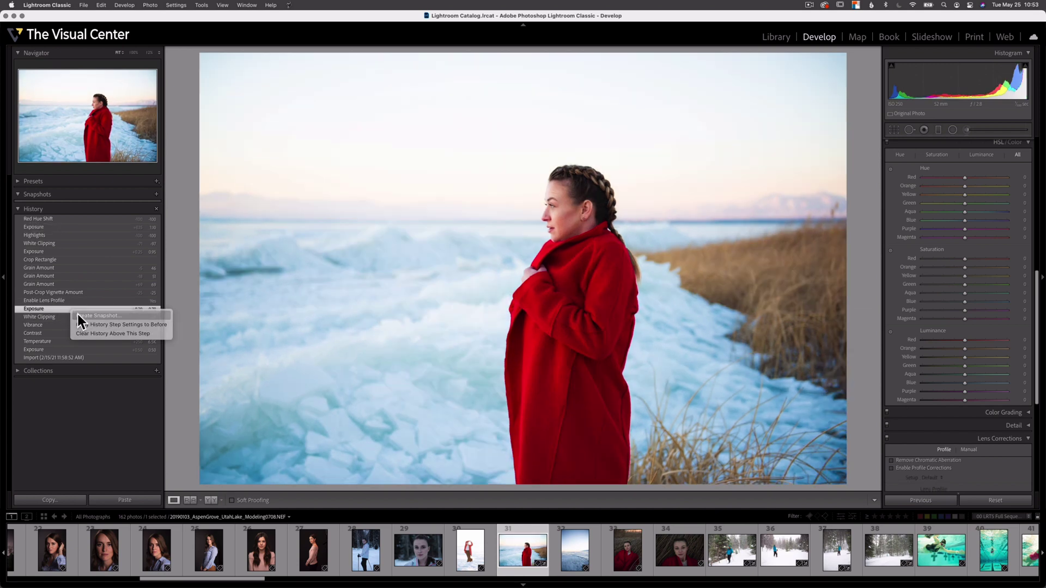
pyautogui.click(78, 315)
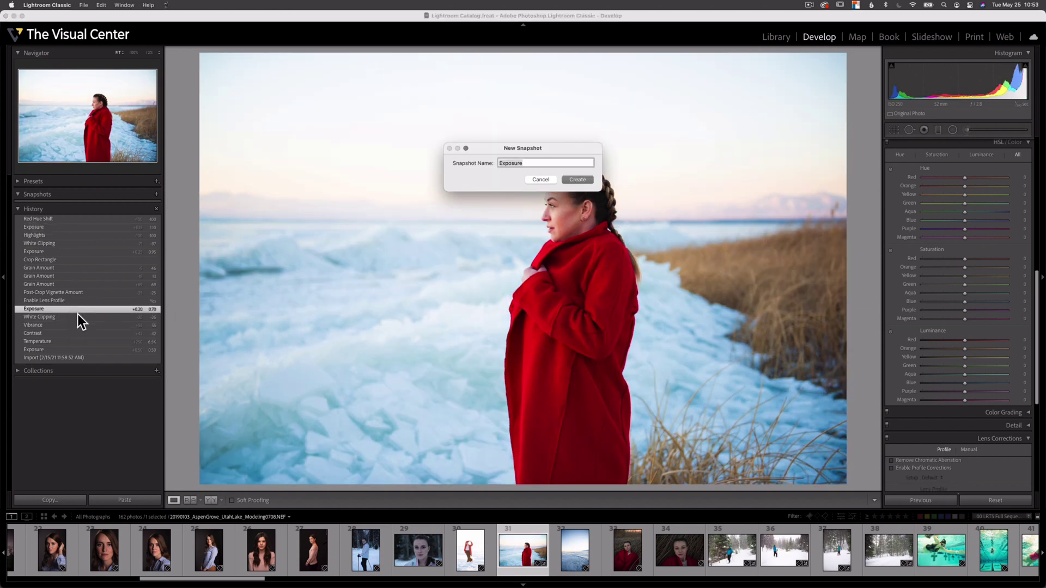
pyautogui.click(587, 181)
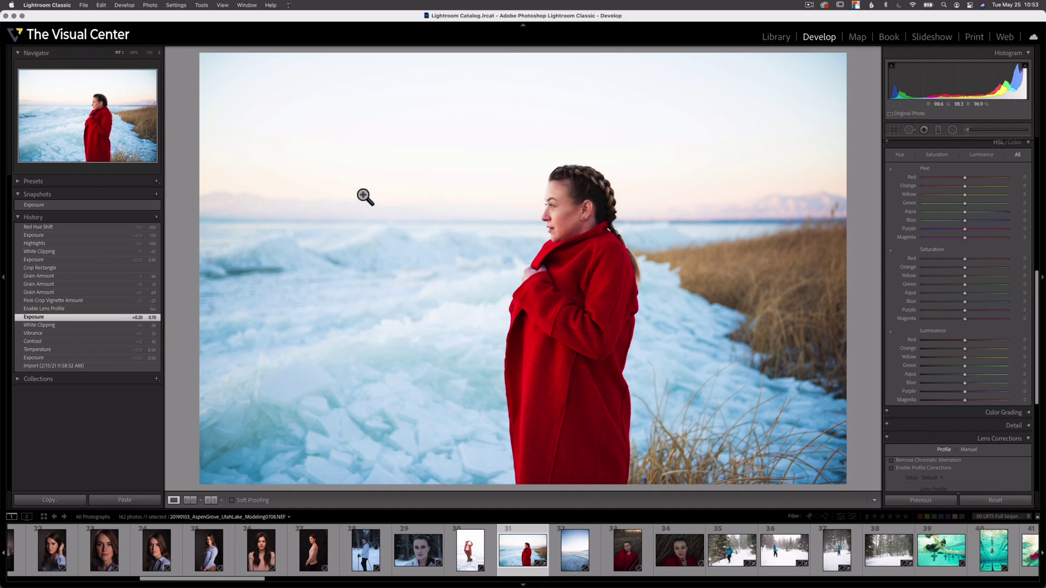
# - Create a second snapshot named Exposure2 from the later Exposure history step
pyautogui.click(51, 236)
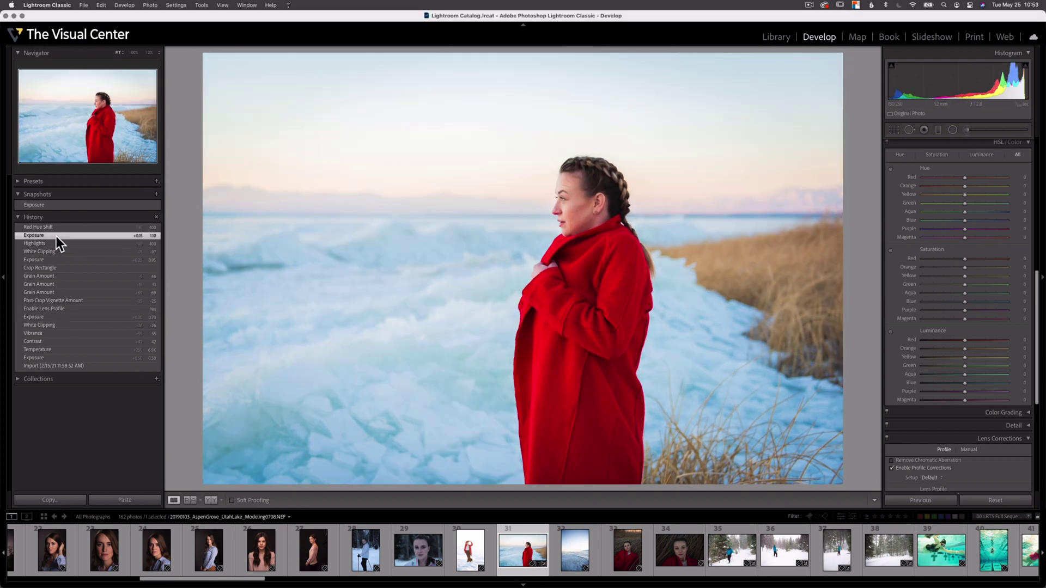
pyautogui.click(63, 206)
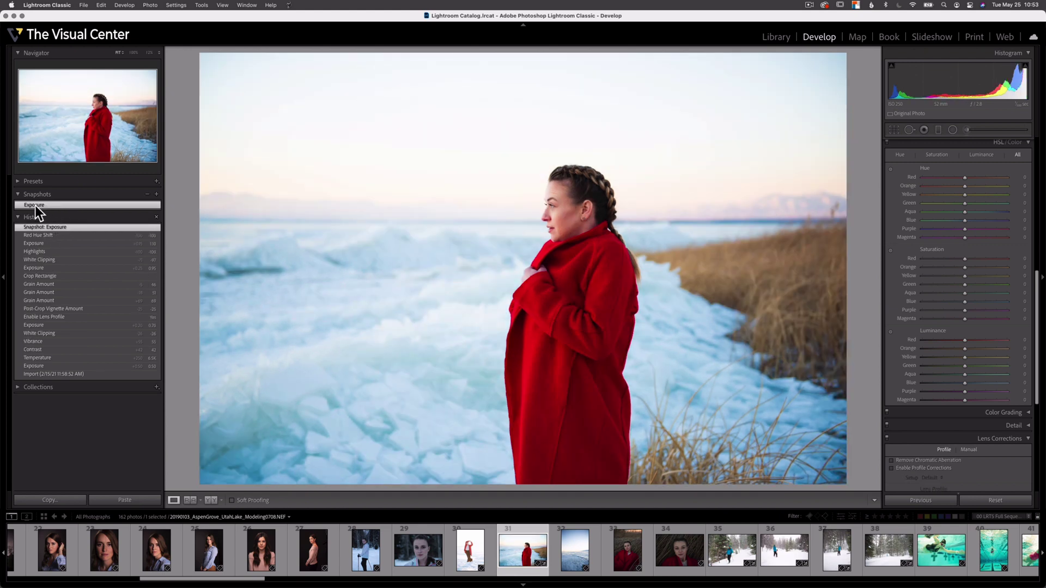
pyautogui.click(48, 243)
pyautogui.rightClick(49, 243)
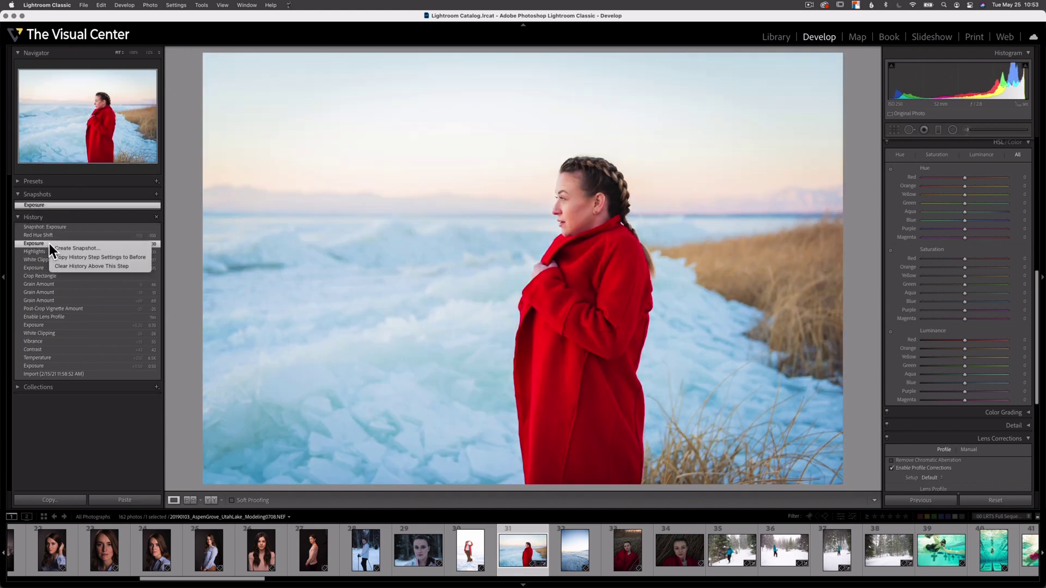
pyautogui.click(89, 246)
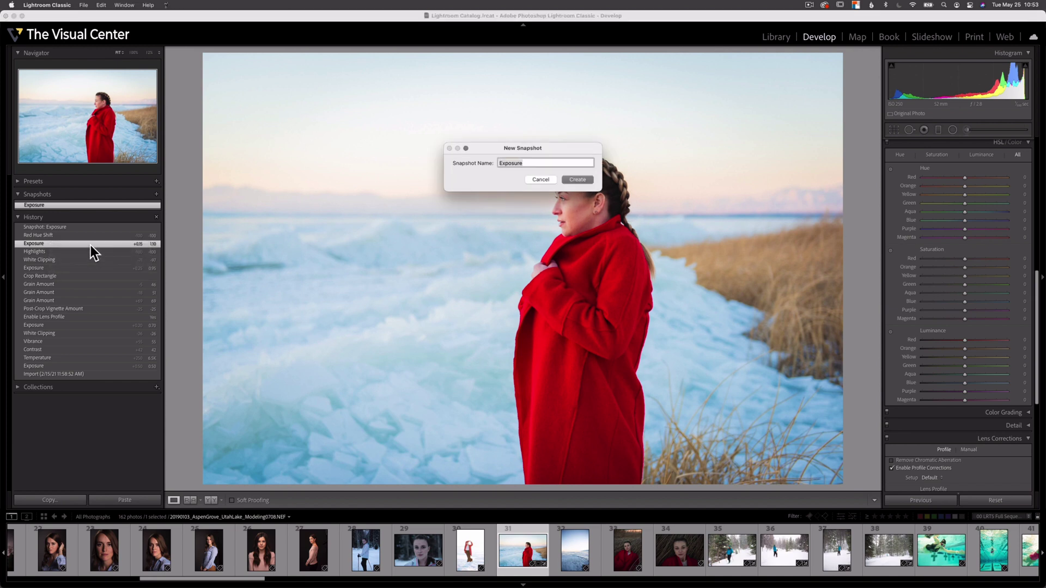
pyautogui.press('Right')
pyautogui.click(575, 179)
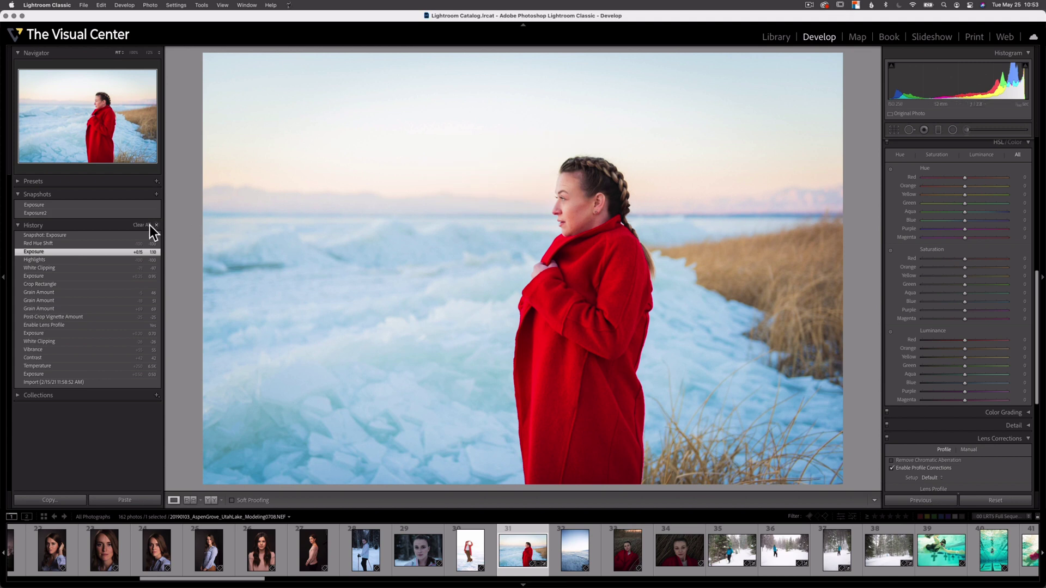
# - Toggle between the Exposure and Exposure2 snapshots, clear the history, then undo the last switch
pyautogui.click(76, 207)
pyautogui.click(74, 214)
pyautogui.click(76, 205)
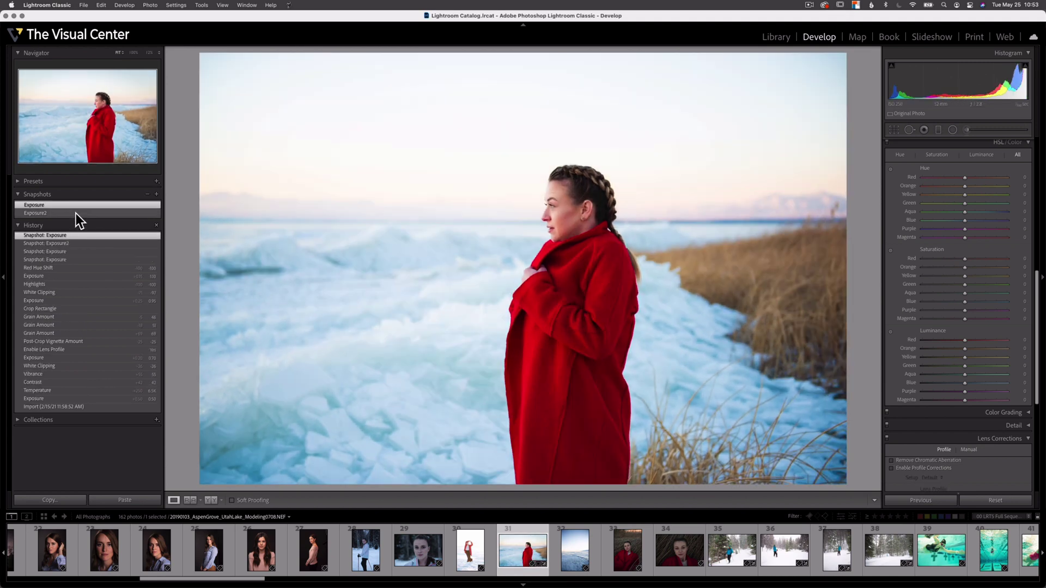
pyautogui.click(76, 214)
pyautogui.click(76, 207)
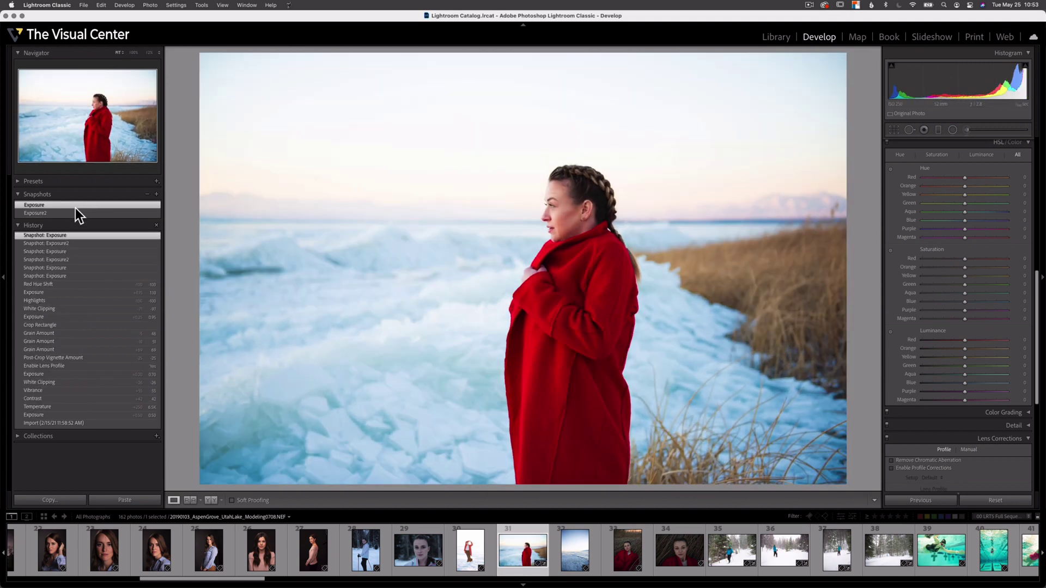
pyautogui.click(157, 226)
pyautogui.click(78, 214)
pyautogui.click(78, 206)
pyautogui.click(77, 212)
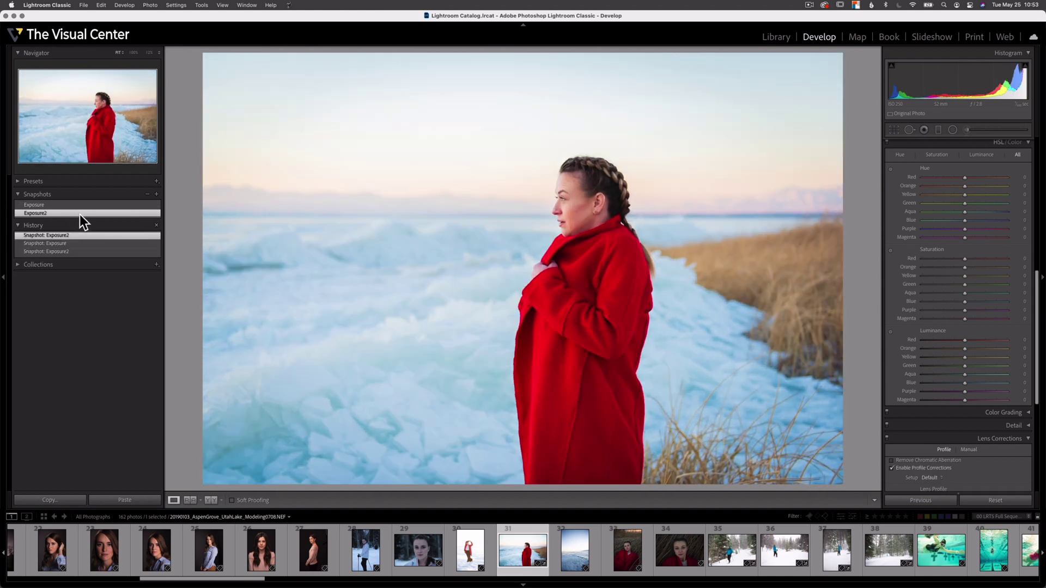
pyautogui.press('super+z')
pyautogui.press('super+z')
pyautogui.press('super+z')
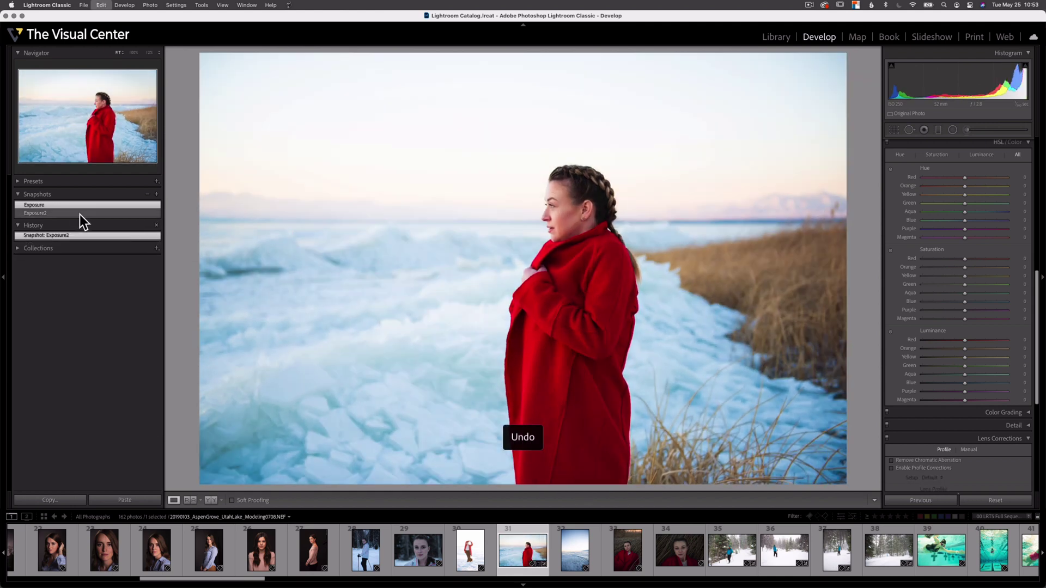
# - Undo Clear Settings History with Cmd+Z to restore all editing steps
pyautogui.press('super+z')
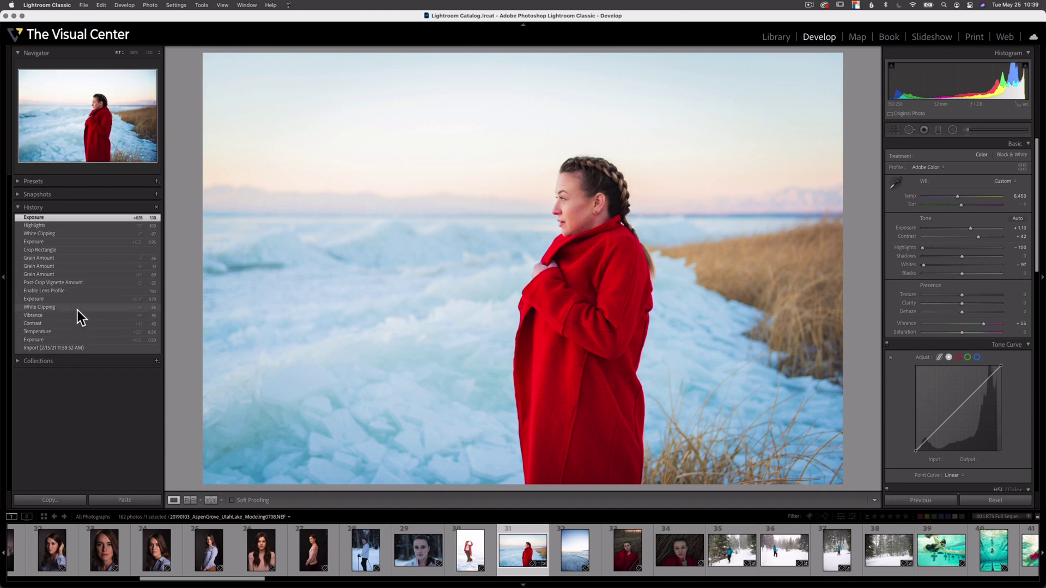
# - After previewing both White Clipping steps, create an Exposure snapshot from the Exposure 0.70 step
pyautogui.click(78, 310)
pyautogui.click(81, 234)
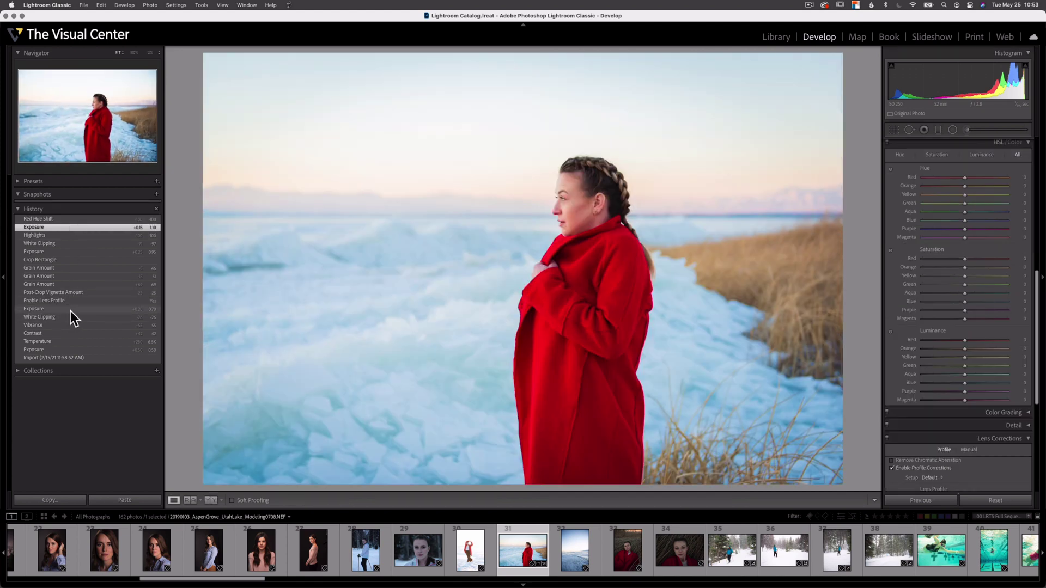
pyautogui.click(70, 312)
pyautogui.rightClick(71, 311)
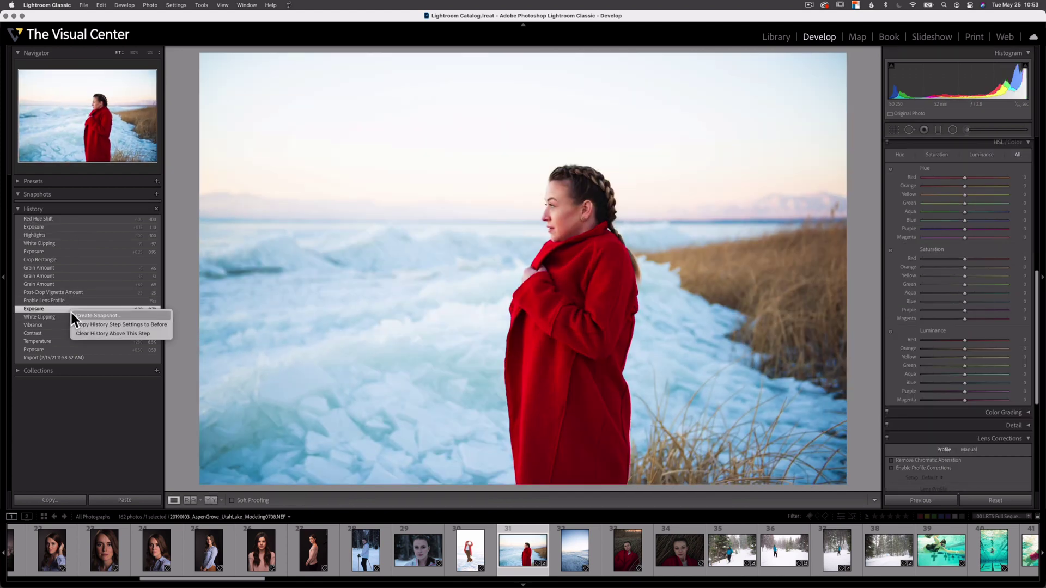
pyautogui.click(78, 315)
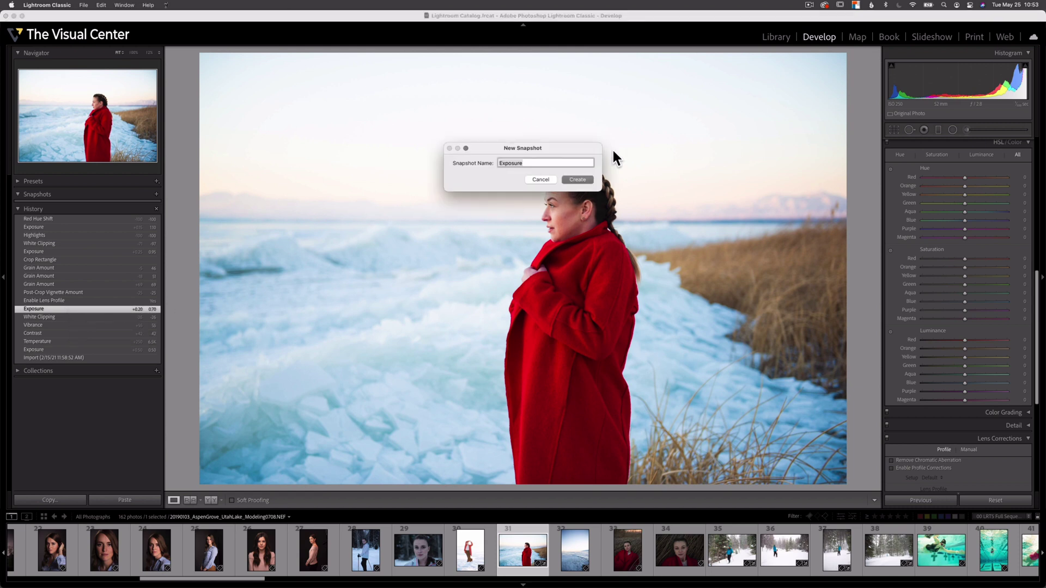
pyautogui.click(587, 181)
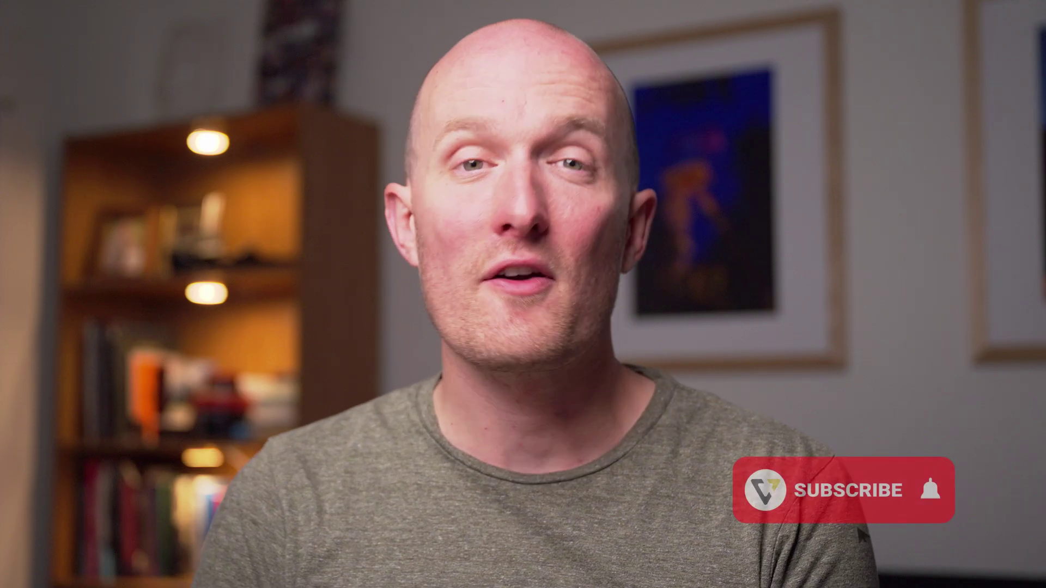